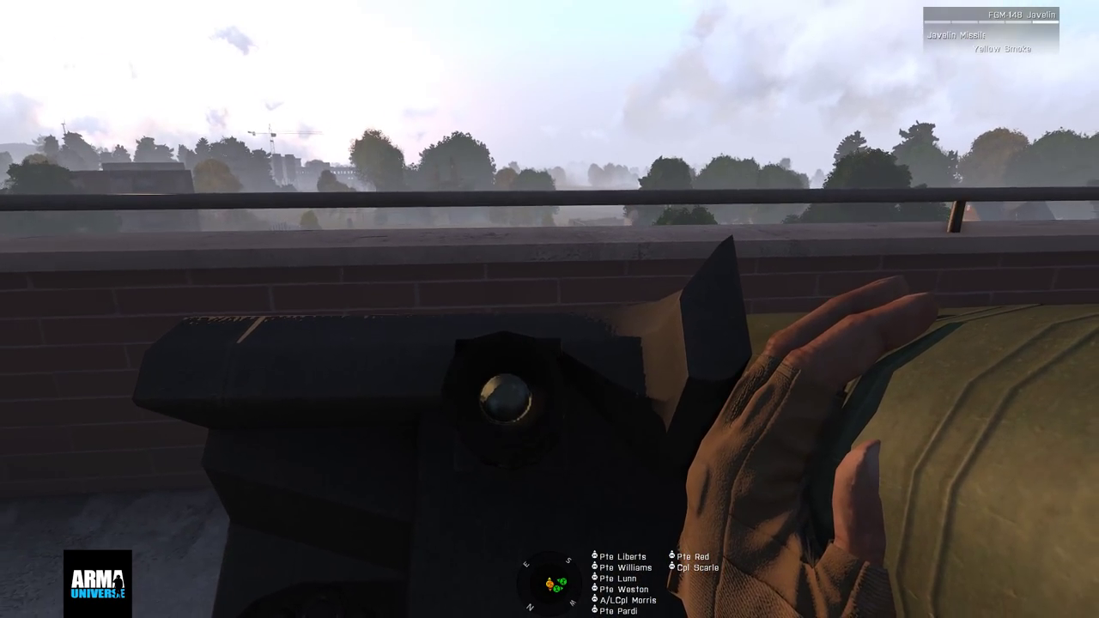
# - Radio the squad, aim through the Javelin sight, and fire at the field vehicle
pyautogui.press('capslock')
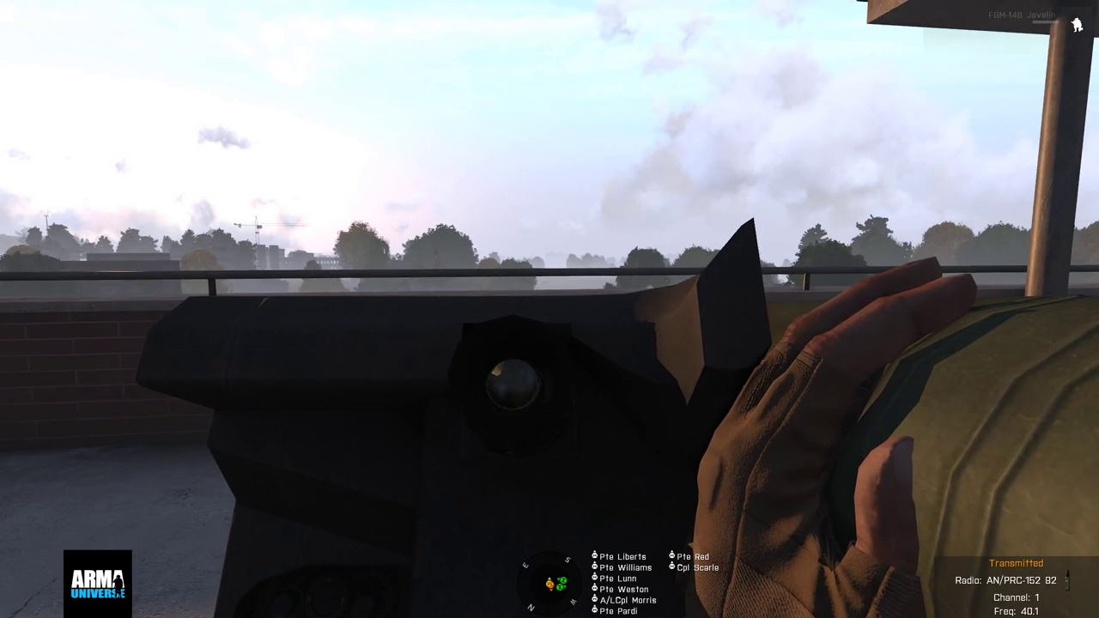
pyautogui.rightClick(550, 309)
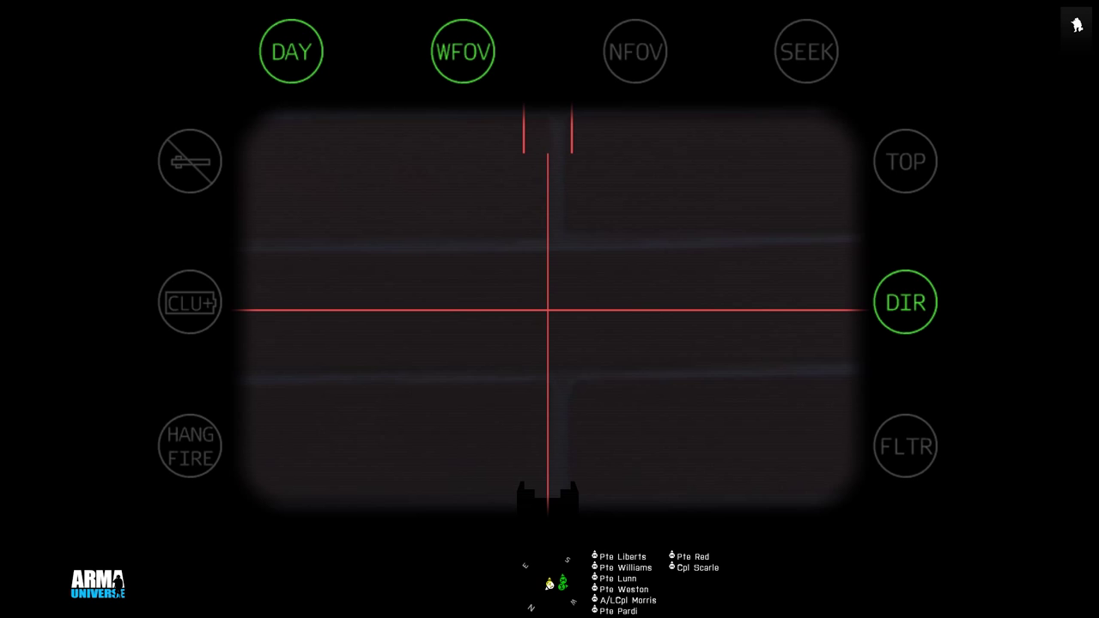
pyautogui.rightClick(550, 309)
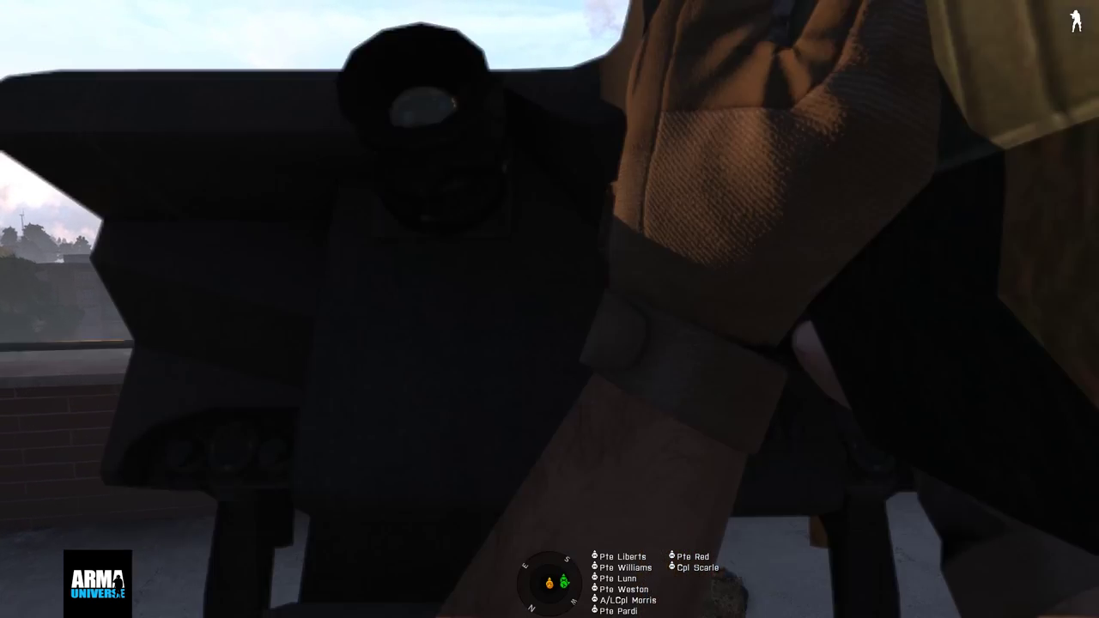
pyautogui.rightClick(550, 309)
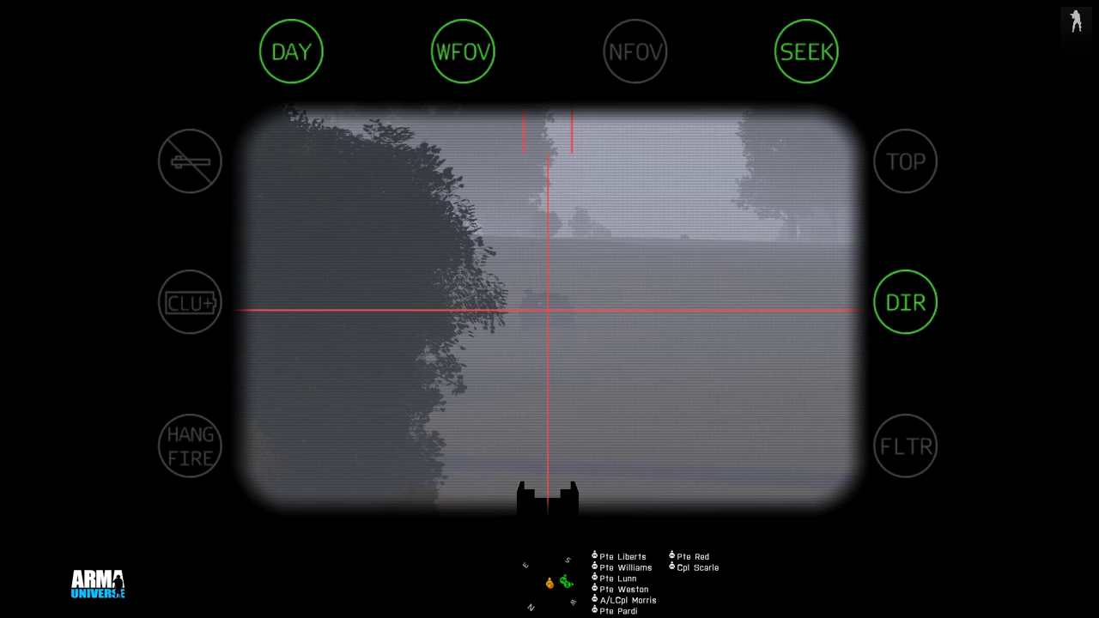
pyautogui.click(550, 310)
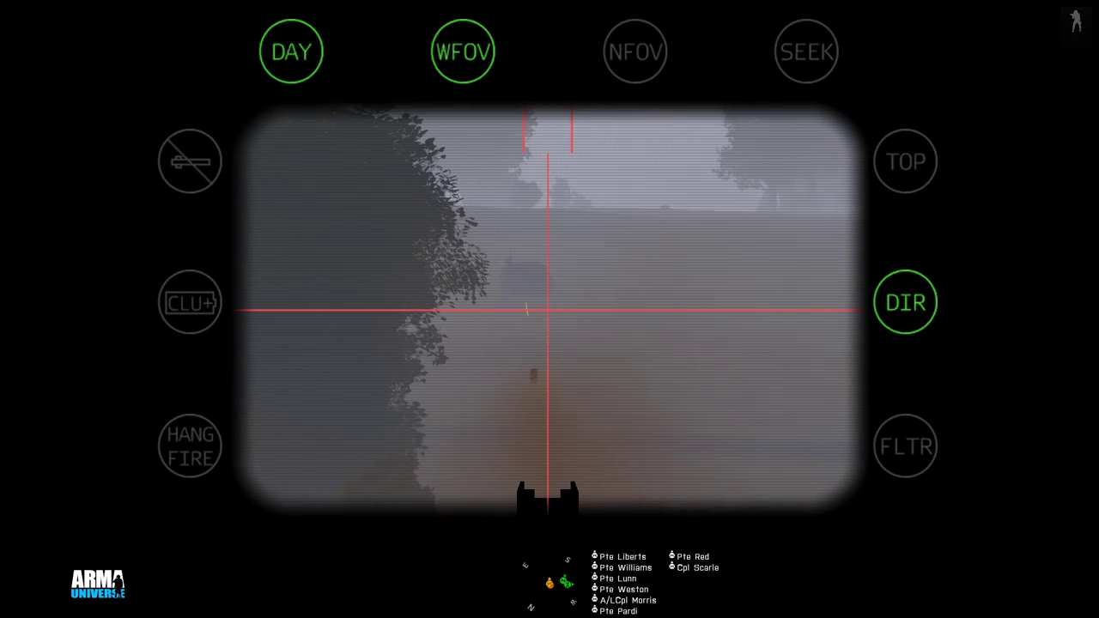
# - Lower the Javelin after the hit and draw the L85A2 rifle
pyautogui.rightClick(550, 309)
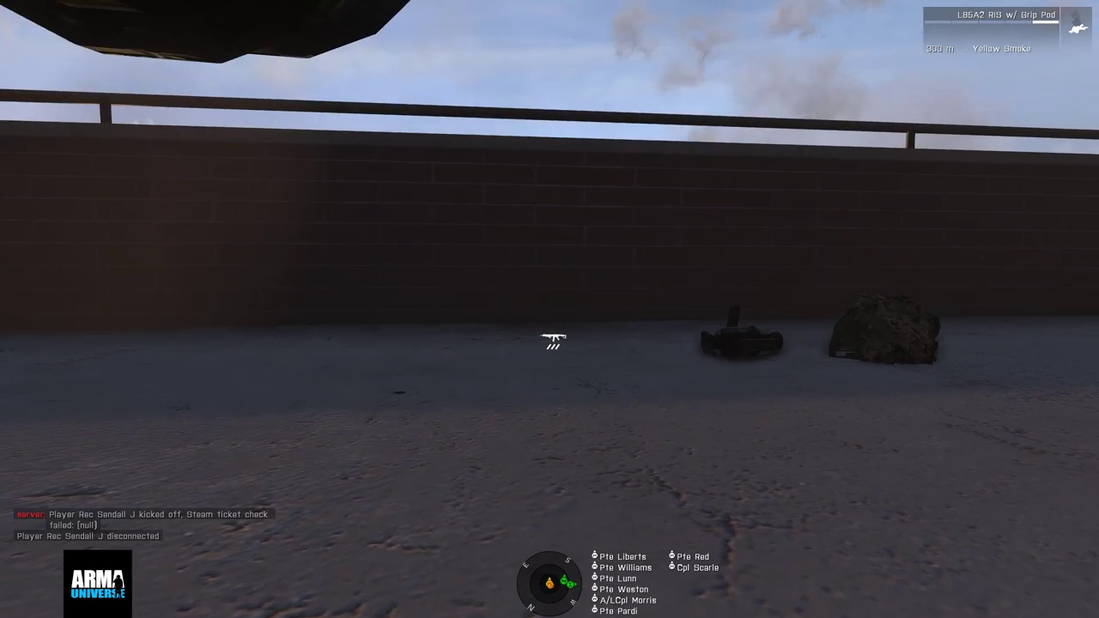
pyautogui.press('1')
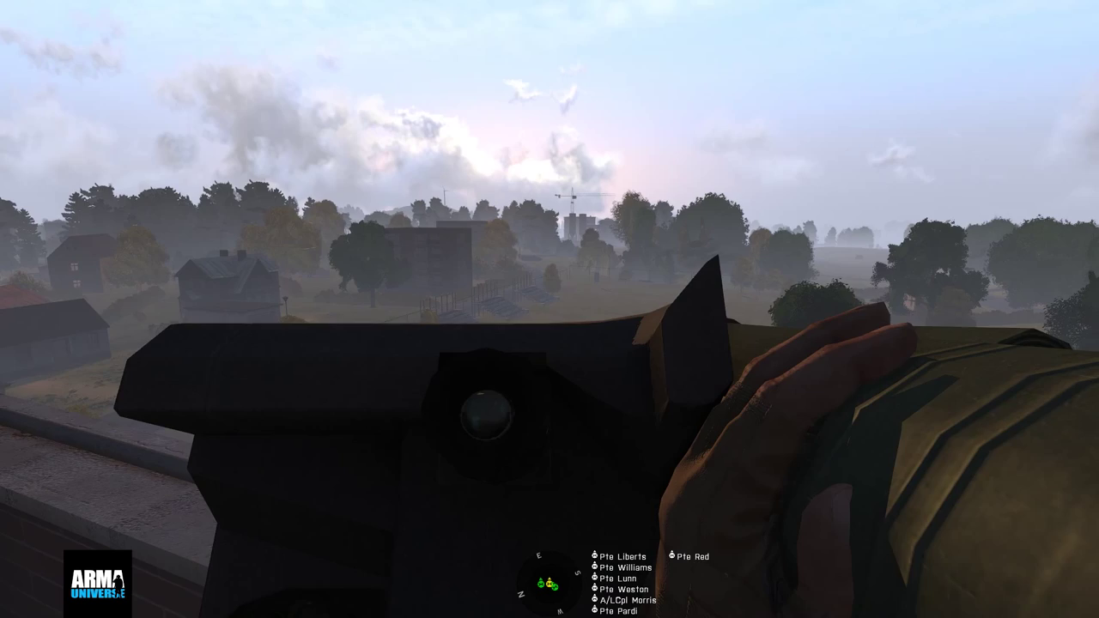
# - Shoulder the Javelin and re-enter its CLU sight from the new rooftop
pyautogui.rightClick(549, 309)
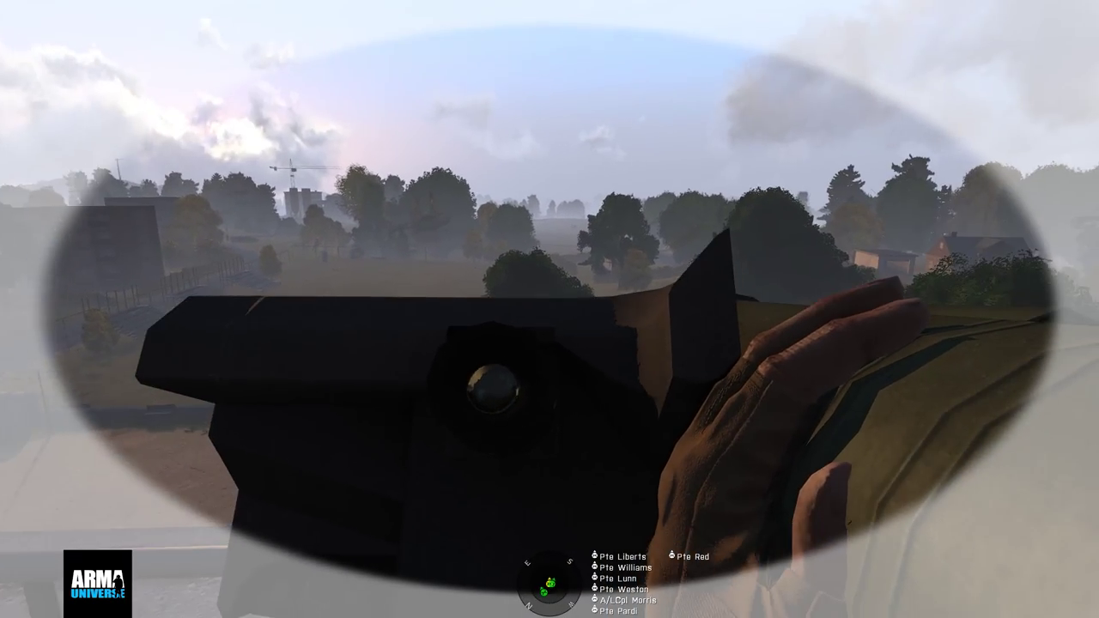
pyautogui.rightClick(550, 309)
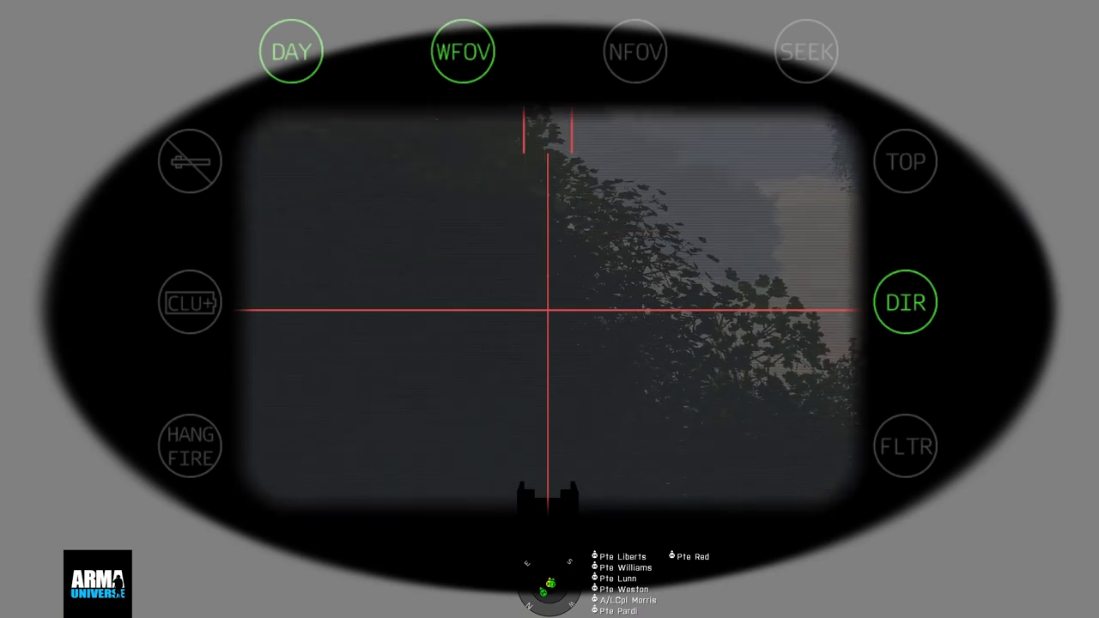